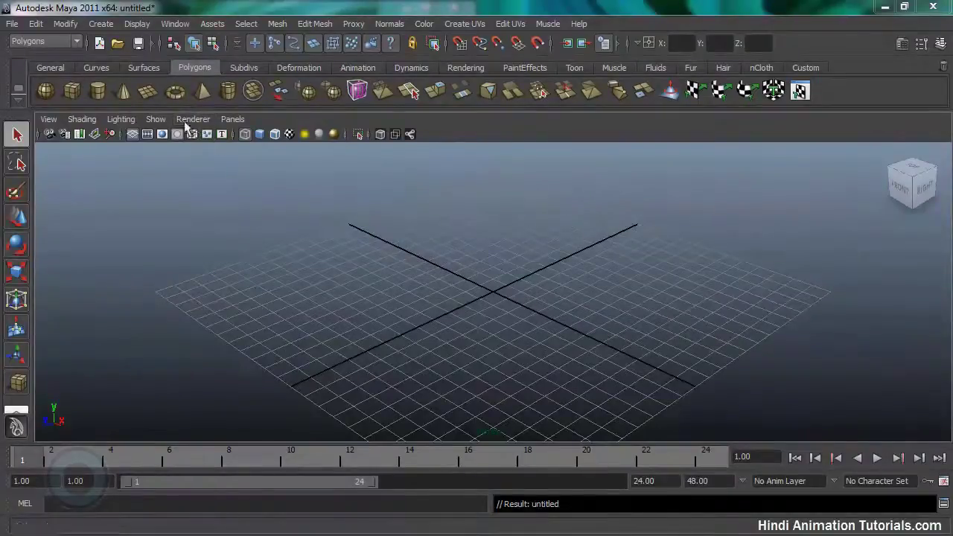
# Step: Create a polygon torus near the centre of the grid and move it along X to about 0.66 cm
pyautogui.click(176, 93)
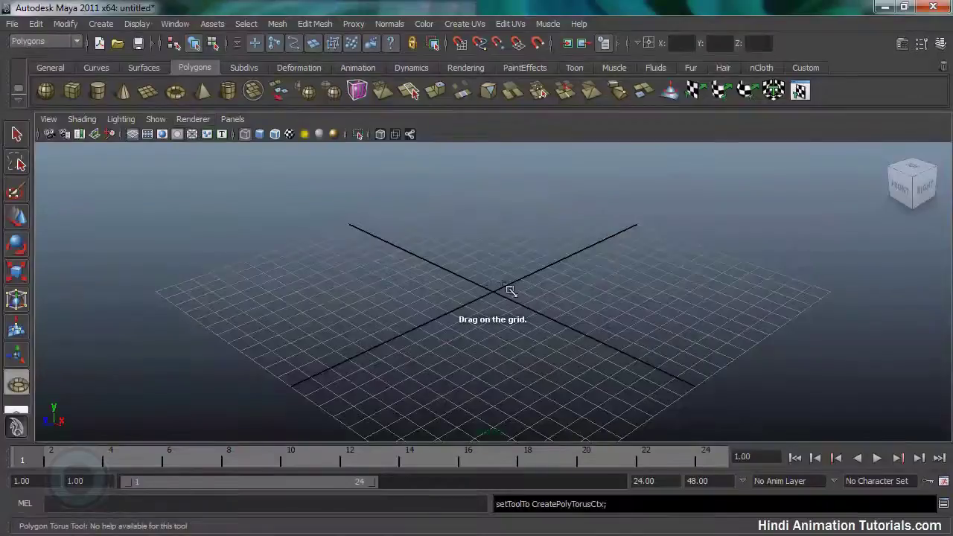
pyautogui.moveTo(471, 283); pyautogui.dragTo(523, 297)
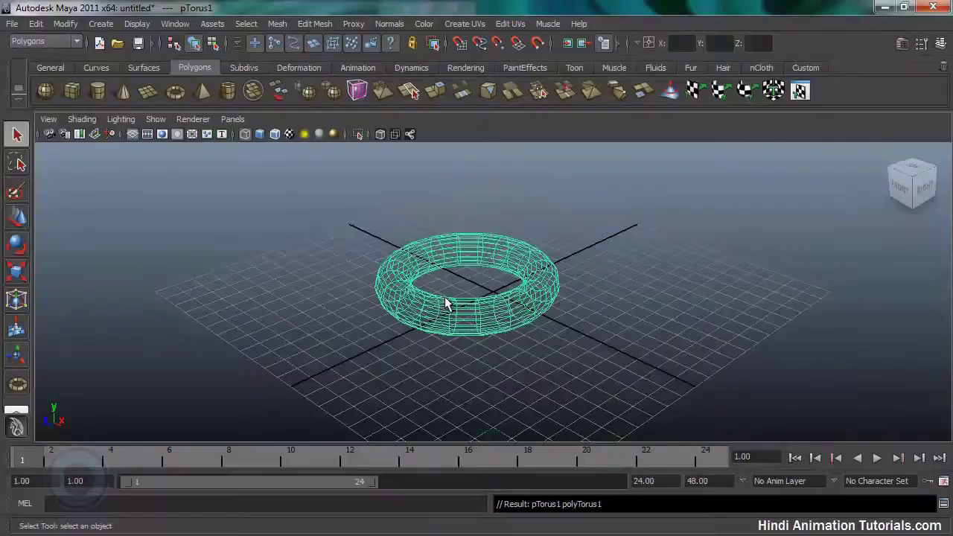
pyautogui.press('w')
pyautogui.keyDown('alt'); pyautogui.moveTo(498, 300); pyautogui.dragTo(477, 320); pyautogui.keyUp('alt')
pyautogui.keyDown('alt'); pyautogui.moveTo(476, 319); pyautogui.dragTo(669, 325, button='right'); pyautogui.keyUp('alt')
pyautogui.keyDown('alt'); pyautogui.moveTo(463, 296); pyautogui.dragTo(558, 315); pyautogui.keyUp('alt')
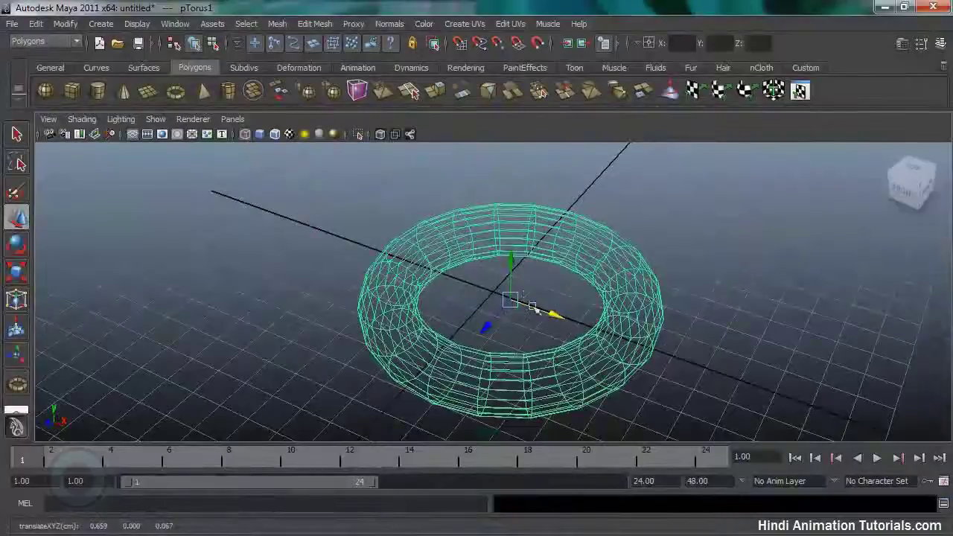
pyautogui.scroll(-3, 729, 326)
pyautogui.keyDown('alt'); pyautogui.moveTo(566, 321); pyautogui.dragTo(559, 357); pyautogui.keyUp('alt')
pyautogui.scroll(3, 524, 331)
# Step: Try rotating the torus about its Z and X axes around its central pivot
pyautogui.press('e')
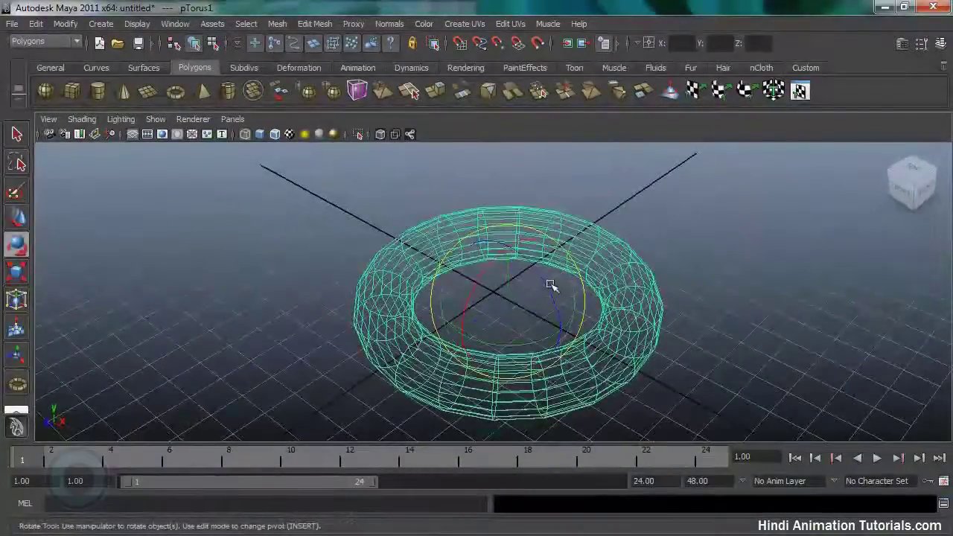
pyautogui.moveTo(550, 285)
pyautogui.mouseDown()
pyautogui.moveTo(514, 255)
pyautogui.moveTo(531, 262)
pyautogui.moveTo(547, 296)
pyautogui.mouseUp()
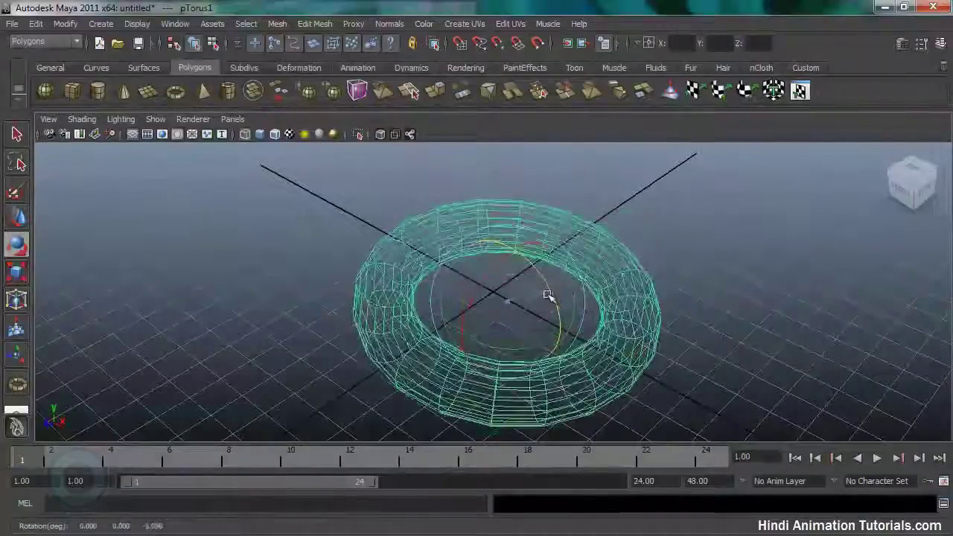
pyautogui.moveTo(471, 305); pyautogui.dragTo(519, 257)
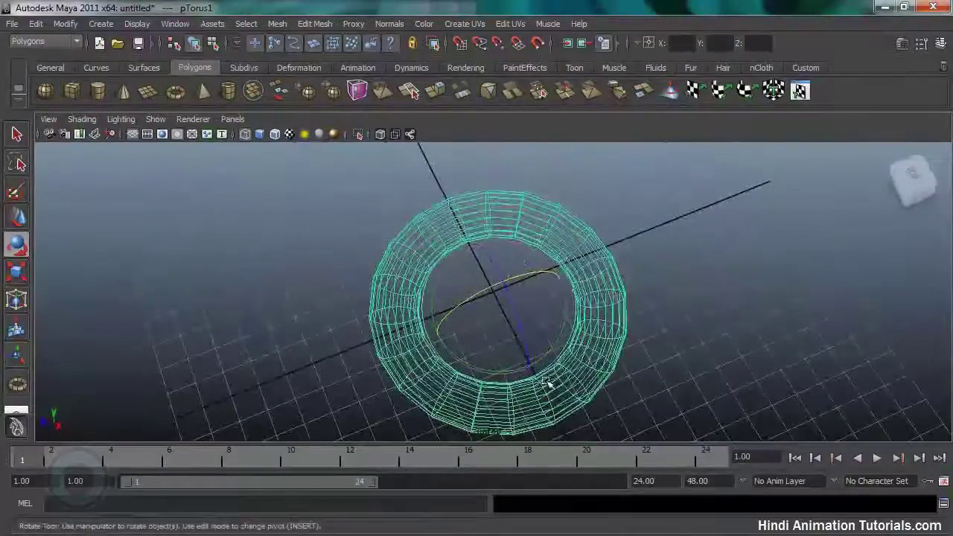
pyautogui.keyDown('alt'); pyautogui.moveTo(436, 228); pyautogui.dragTo(521, 292); pyautogui.keyUp('alt')
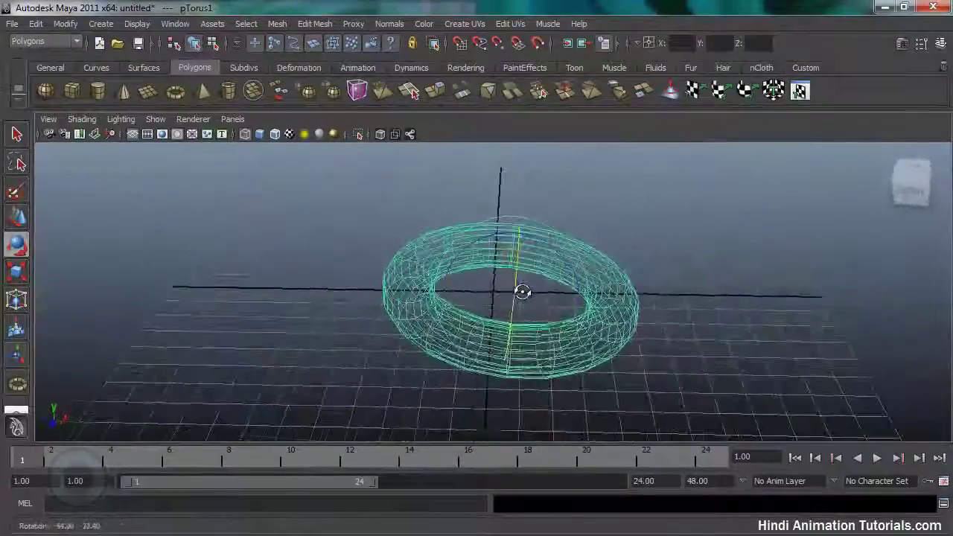
pyautogui.moveTo(481, 241); pyautogui.dragTo(443, 255)
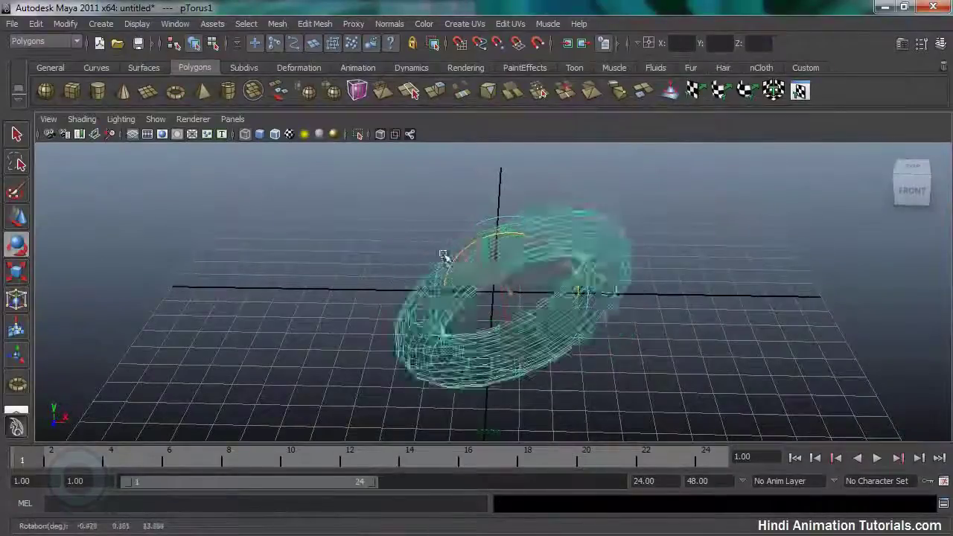
pyautogui.moveTo(462, 211); pyautogui.dragTo(401, 269)
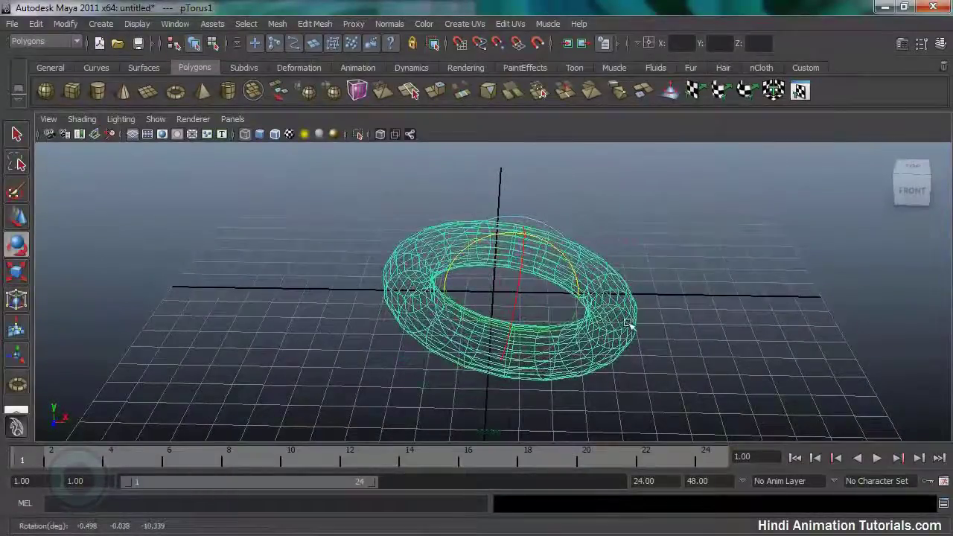
pyautogui.keyDown('alt'); pyautogui.moveTo(563, 342); pyautogui.dragTo(529, 344); pyautogui.keyUp('alt')
# Step: Enter pivot editing and move the torus's pivot to its outer side, at about X -3.19, Y 0.23 cm
pyautogui.press('Insert')
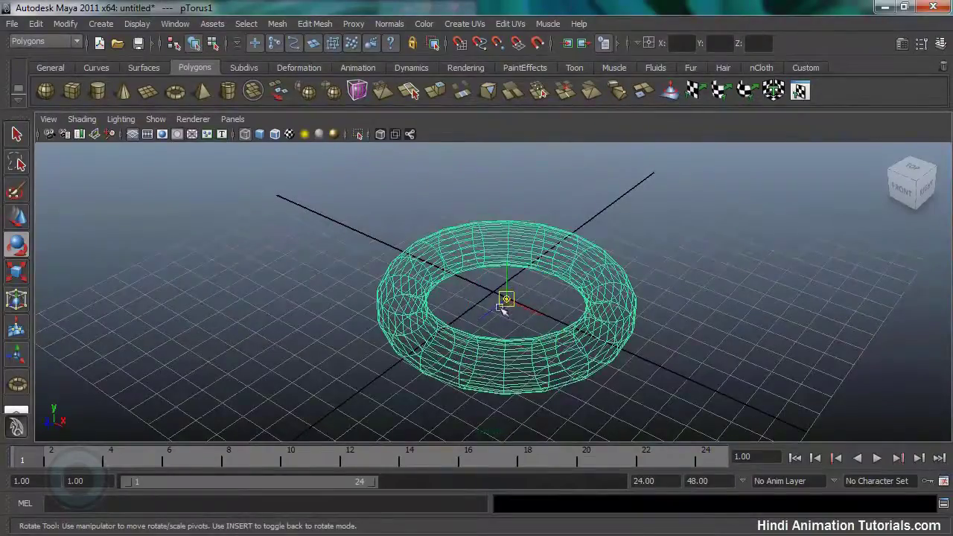
pyautogui.keyDown('alt'); pyautogui.moveTo(477, 357); pyautogui.dragTo(521, 307); pyautogui.keyUp('alt')
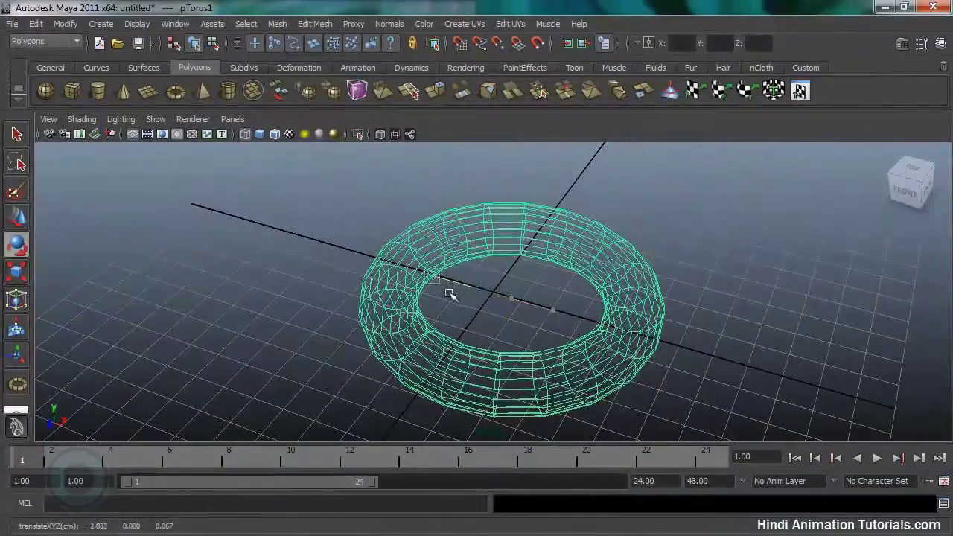
pyautogui.moveTo(442, 305)
pyautogui.keyDown('alt'); pyautogui.mouseDown()
pyautogui.moveTo(453, 315)
pyautogui.moveTo(457, 293)
pyautogui.mouseUp(); pyautogui.keyUp('alt')
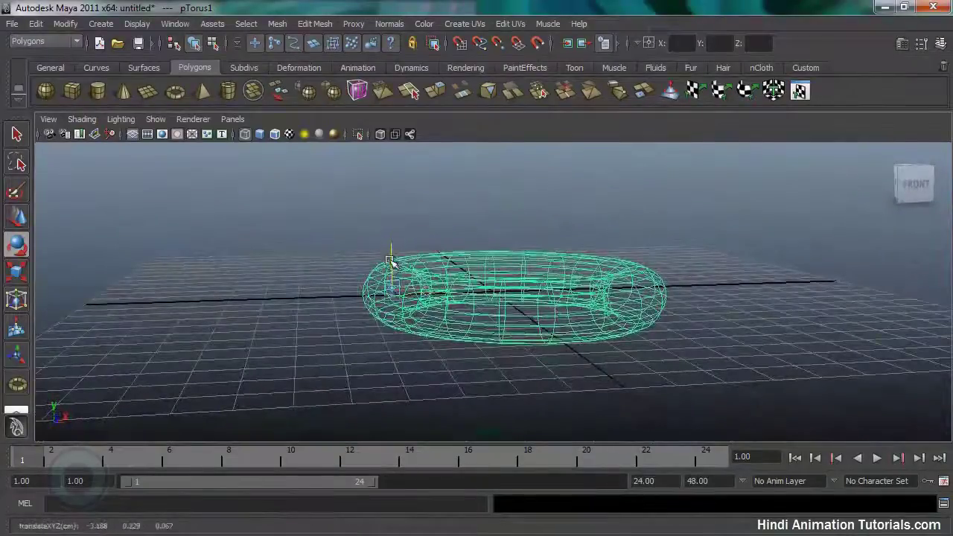
# Step: Snap the pivot to several vertices on the torus's surface with vertex snapping, ending at one on its outer edge
pyautogui.keyDown('alt'); pyautogui.moveTo(390, 260); pyautogui.dragTo(368, 363); pyautogui.keyUp('alt')
pyautogui.keyDown('alt'); pyautogui.moveTo(368, 363); pyautogui.dragTo(216, 370, button='right'); pyautogui.keyUp('alt')
pyautogui.keyDown('alt'); pyautogui.moveTo(216, 370); pyautogui.dragTo(275, 362); pyautogui.keyUp('alt')
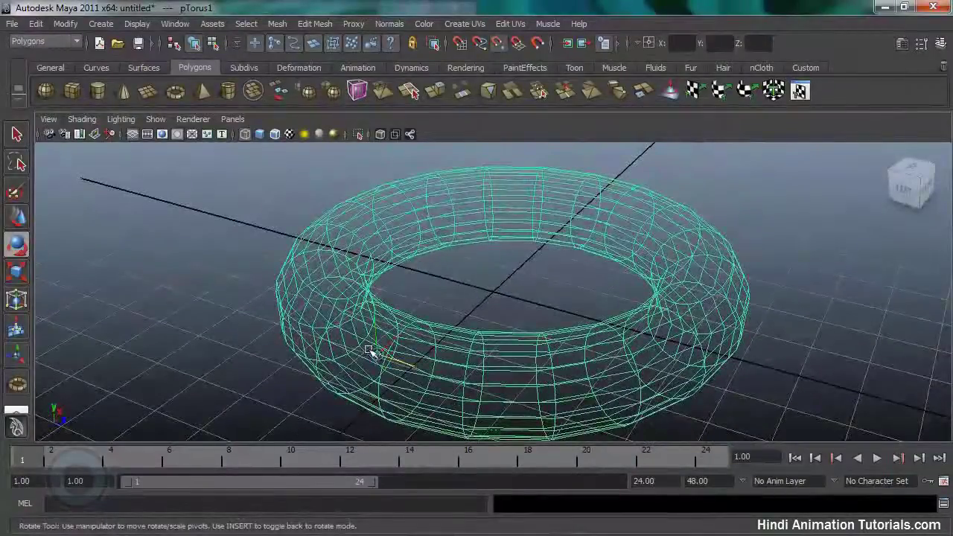
pyautogui.press('v')
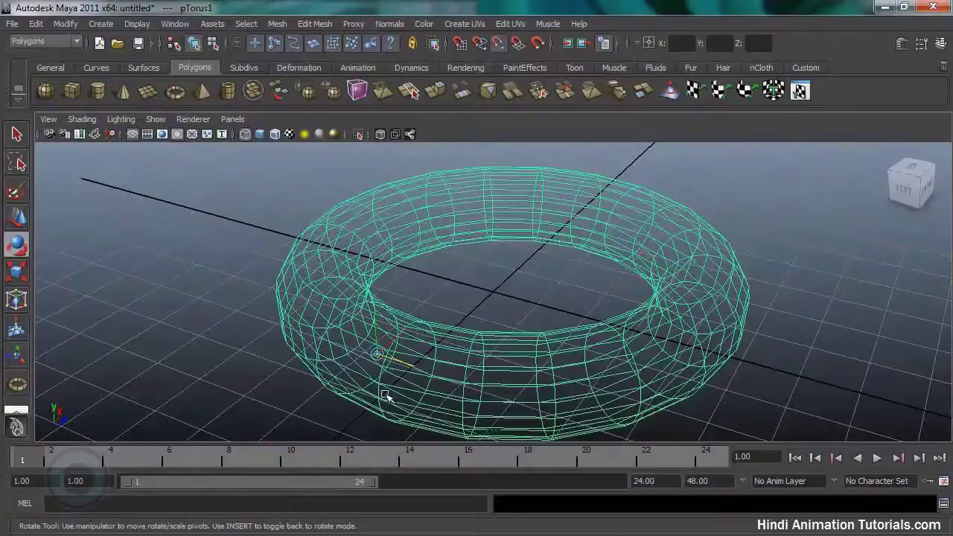
pyautogui.moveTo(374, 356); pyautogui.dragTo(375, 353)
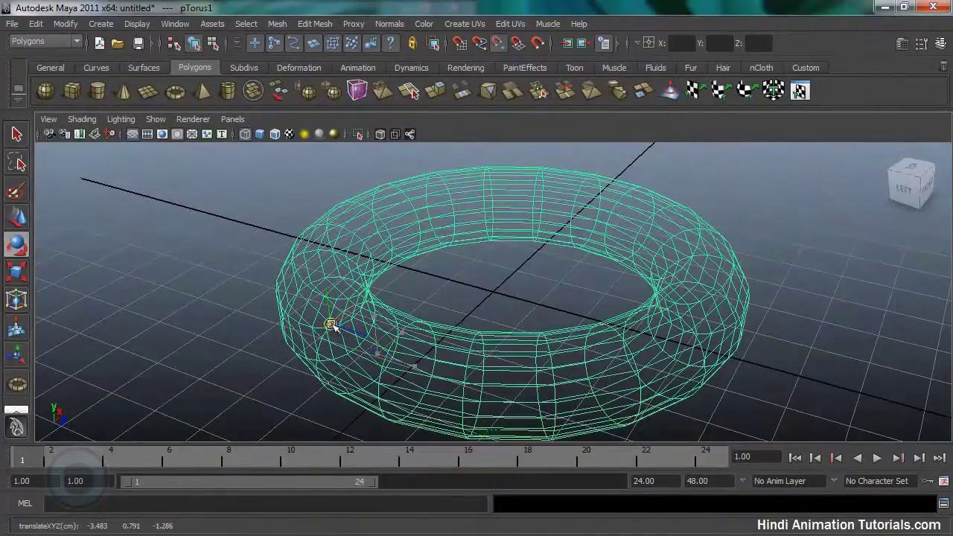
pyautogui.keyDown('alt'); pyautogui.moveTo(333, 327); pyautogui.dragTo(305, 347); pyautogui.keyUp('alt')
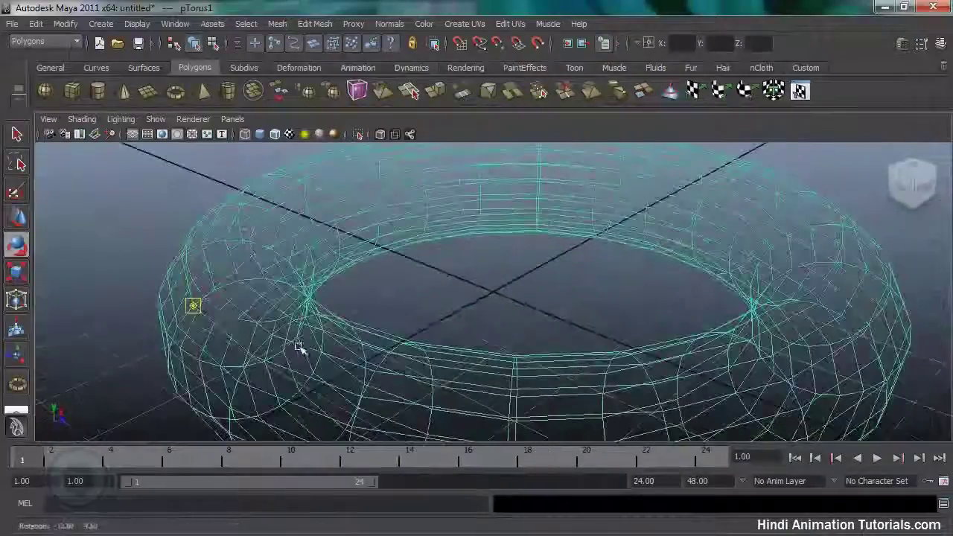
pyautogui.click(191, 308)
pyautogui.moveTo(192, 313); pyautogui.dragTo(186, 355)
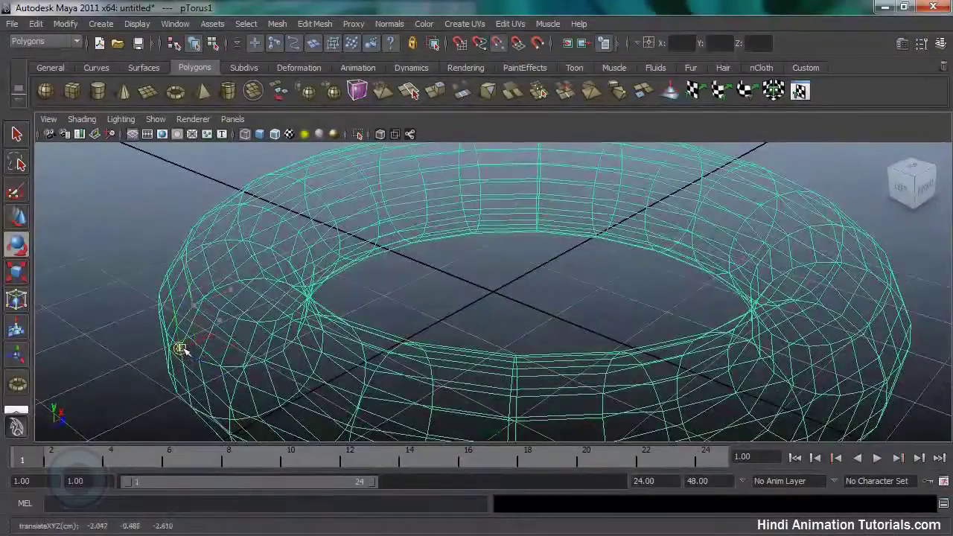
pyautogui.keyDown('alt'); pyautogui.moveTo(240, 397); pyautogui.dragTo(506, 391); pyautogui.keyUp('alt')
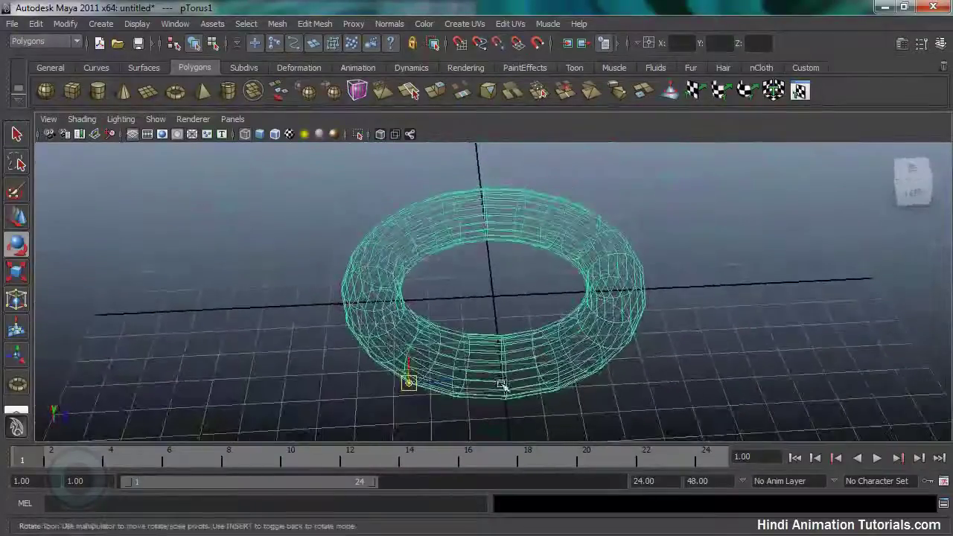
# Step: Move the pivot to the torus's outer side, leave pivot editing and rotate the torus around it about Z
pyautogui.moveTo(409, 383); pyautogui.dragTo(598, 412)
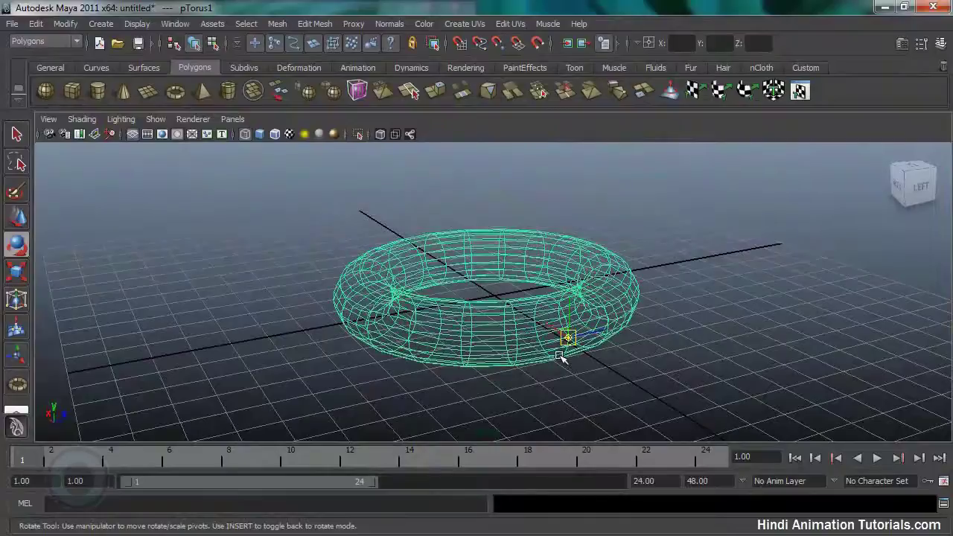
pyautogui.press('Insert')
pyautogui.moveTo(603, 335)
pyautogui.mouseDown()
pyautogui.moveTo(617, 340)
pyautogui.moveTo(629, 379)
pyautogui.moveTo(614, 337)
pyautogui.moveTo(610, 351)
pyautogui.mouseUp()
pyautogui.keyDown('alt'); pyautogui.moveTo(534, 345); pyautogui.dragTo(606, 389); pyautogui.keyUp('alt')
pyautogui.moveTo(667, 327)
pyautogui.mouseDown()
pyautogui.moveTo(687, 363)
pyautogui.moveTo(655, 330)
pyautogui.moveTo(674, 339)
pyautogui.moveTo(670, 347)
pyautogui.moveTo(670, 325)
pyautogui.moveTo(676, 347)
pyautogui.moveTo(655, 325)
pyautogui.mouseUp()
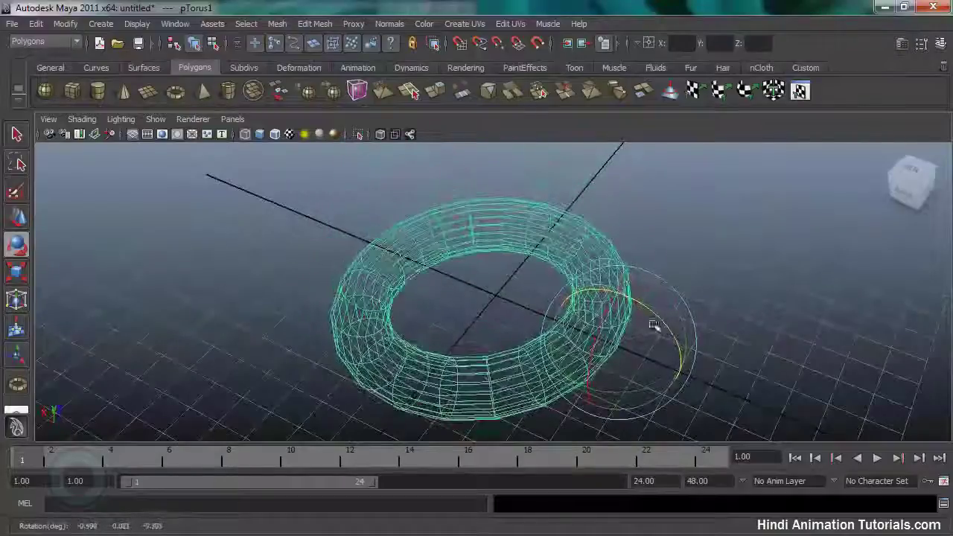
pyautogui.keyDown('alt'); pyautogui.moveTo(504, 305); pyautogui.dragTo(478, 362); pyautogui.keyUp('alt')
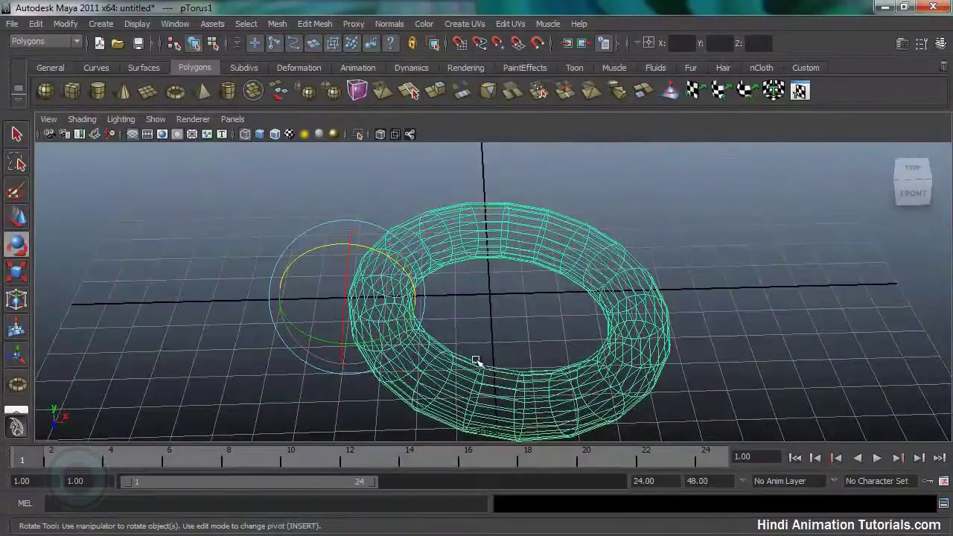
# Step: Edit the torus's pivot again and snap it to the grid origin with grid snapping
pyautogui.press('Insert')
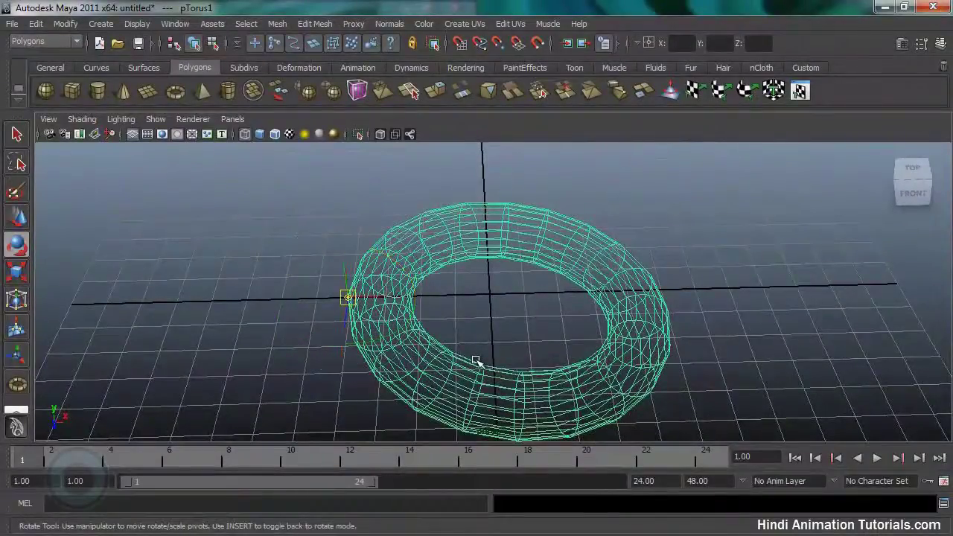
pyautogui.keyDown('alt'); pyautogui.moveTo(471, 363); pyautogui.dragTo(709, 268); pyautogui.keyUp('alt')
pyautogui.press('Insert')
pyautogui.press('Insert')
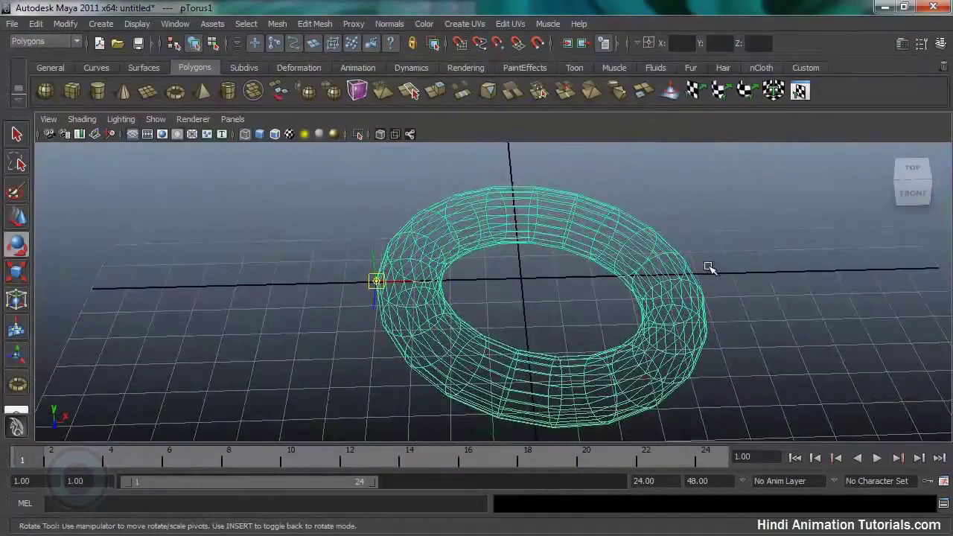
pyautogui.keyDown('alt'); pyautogui.moveTo(537, 372); pyautogui.dragTo(451, 336); pyautogui.keyUp('alt')
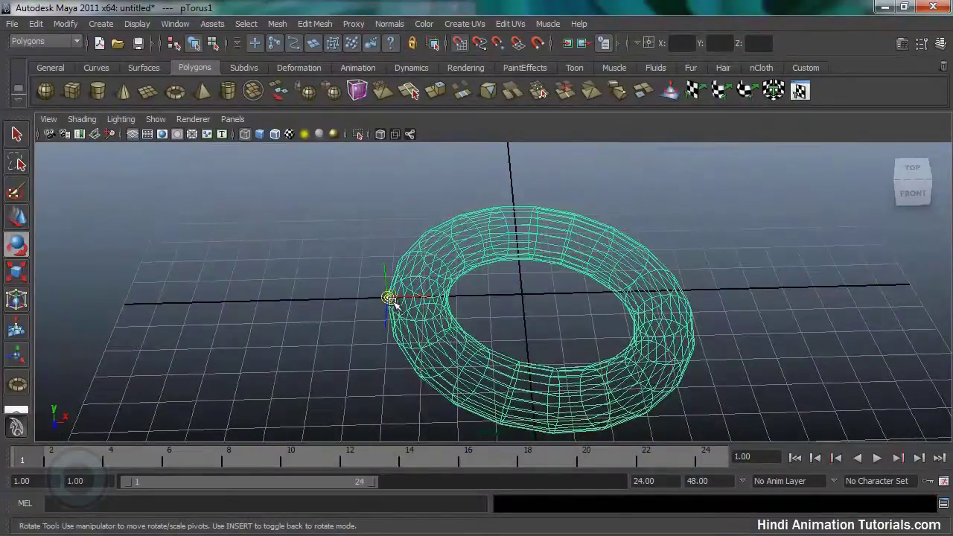
pyautogui.moveTo(391, 301); pyautogui.dragTo(388, 299)
pyautogui.moveTo(452, 290); pyautogui.dragTo(524, 298)
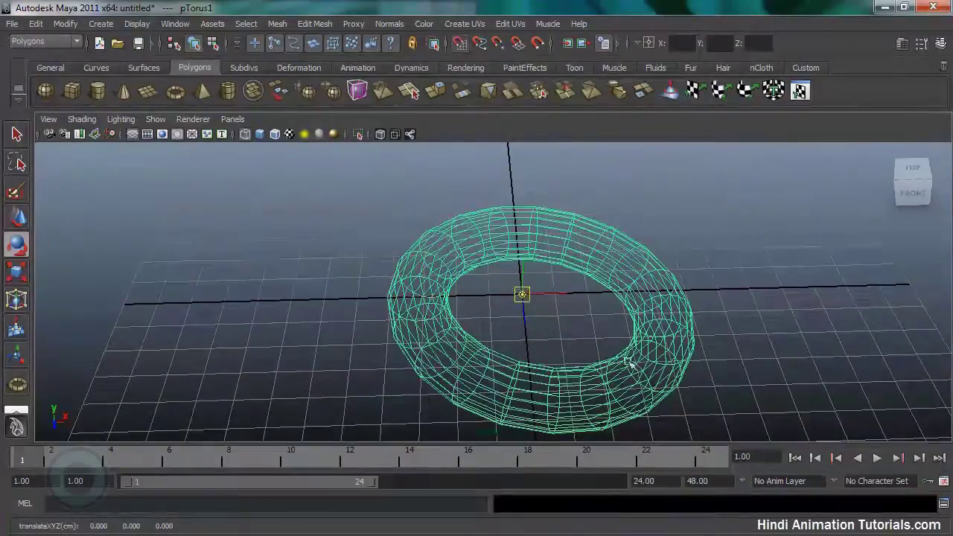
pyautogui.moveTo(555, 297)
pyautogui.keyDown('alt'); pyautogui.mouseDown()
pyautogui.moveTo(564, 317)
pyautogui.moveTo(529, 297)
pyautogui.moveTo(545, 290)
pyautogui.moveTo(573, 332)
pyautogui.moveTo(566, 353)
pyautogui.moveTo(498, 315)
pyautogui.moveTo(558, 335)
pyautogui.moveTo(553, 312)
pyautogui.mouseUp(); pyautogui.keyUp('alt')
pyautogui.keyDown('alt'); pyautogui.moveTo(634, 299); pyautogui.dragTo(525, 335); pyautogui.keyUp('alt')
pyautogui.press('e')
pyautogui.press('Insert')
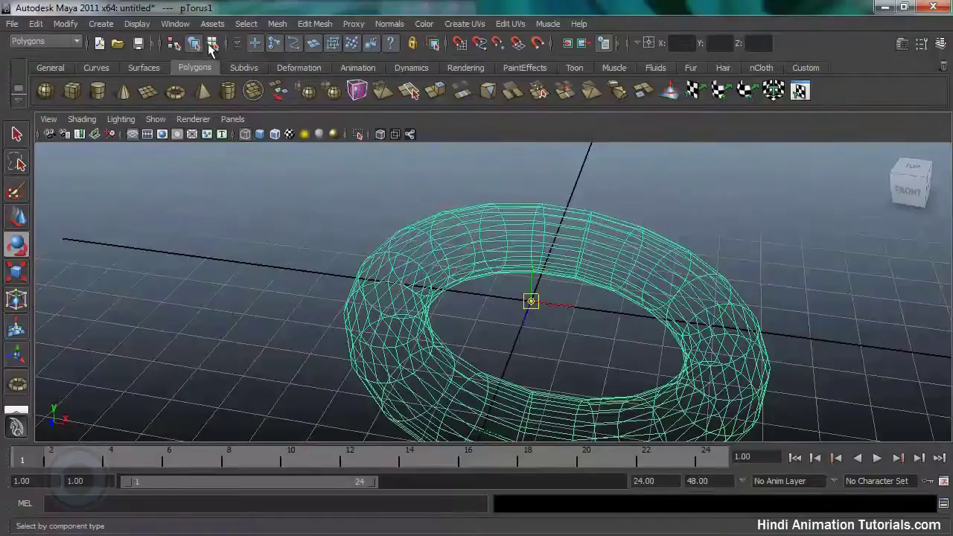
# Step: Switch to component selection and display the torus's local rotation axes as selectable components
pyautogui.click(210, 43)
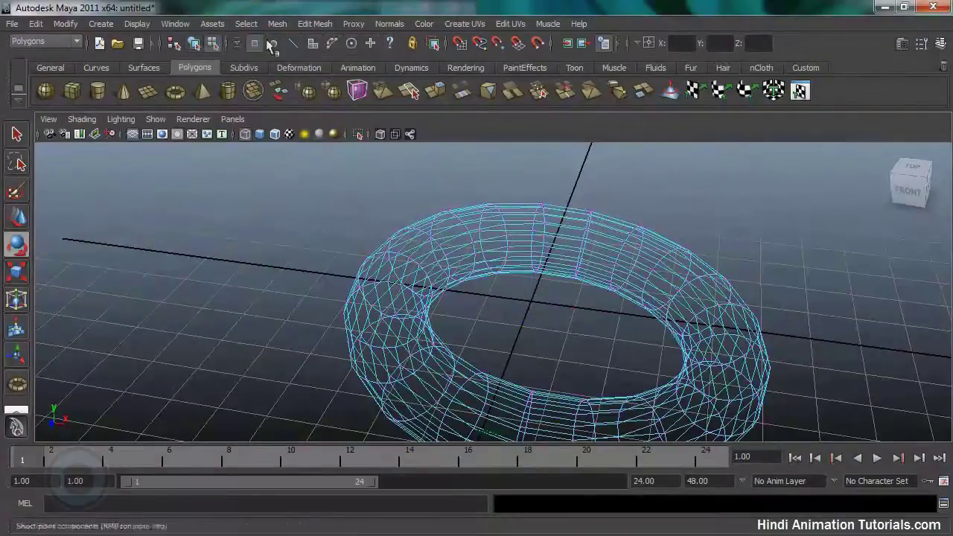
pyautogui.click(390, 43)
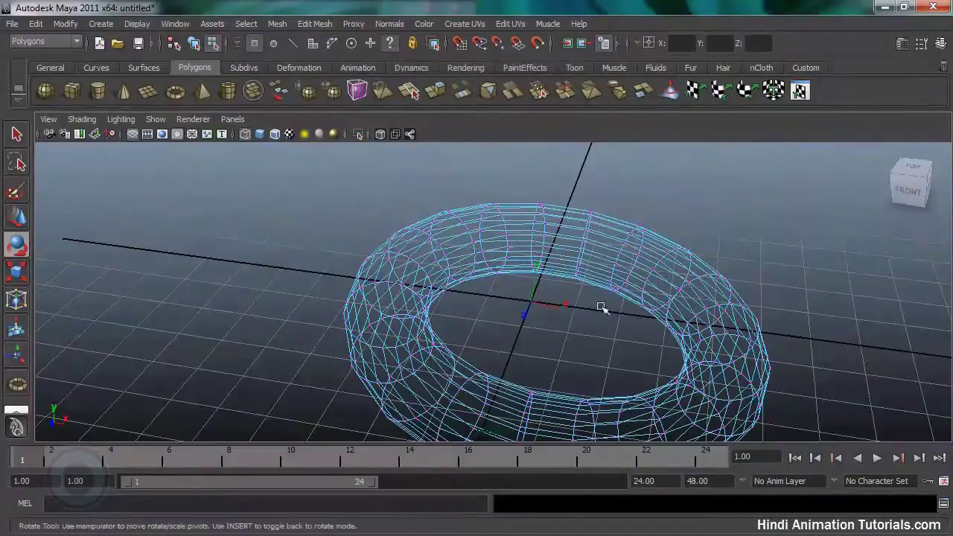
pyautogui.keyDown('alt'); pyautogui.moveTo(564, 345); pyautogui.dragTo(525, 351); pyautogui.keyUp('alt')
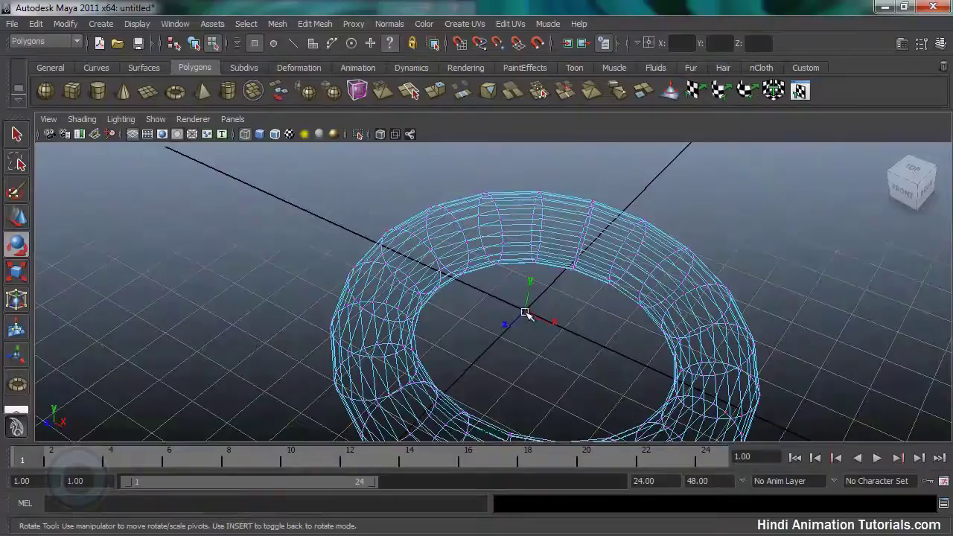
# Step: Select the torus's local rotation axis, leave pivot editing and rotate the axis about Z to a new orientation
pyautogui.click(525, 311)
pyautogui.keyDown('alt'); pyautogui.moveTo(617, 340); pyautogui.dragTo(541, 297); pyautogui.keyUp('alt')
pyautogui.press('Insert')
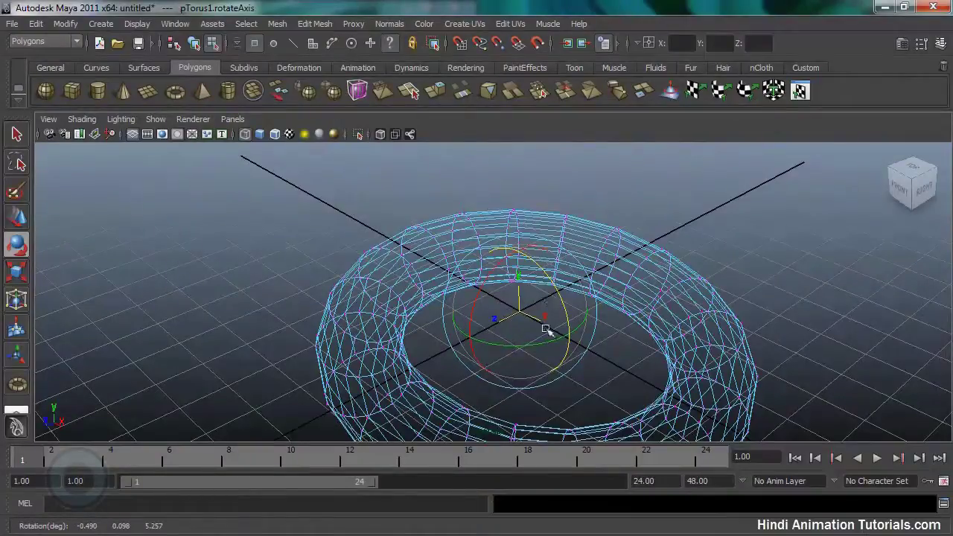
pyautogui.moveTo(570, 302); pyautogui.dragTo(548, 276)
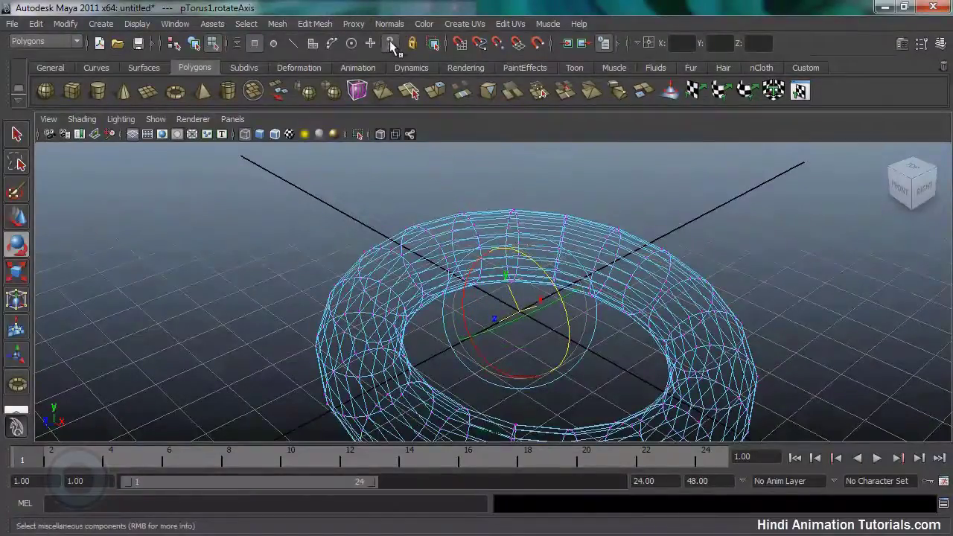
# Step: Return to object selection and rotate the torus about its reoriented local Z axis
pyautogui.click(193, 44)
pyautogui.moveTo(442, 296); pyautogui.dragTo(581, 302)
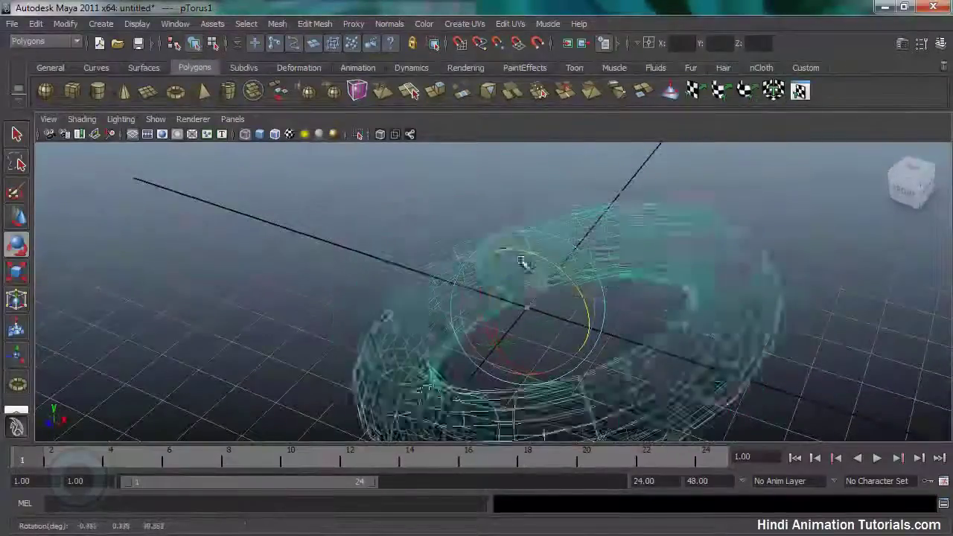
pyautogui.moveTo(521, 262); pyautogui.dragTo(579, 234)
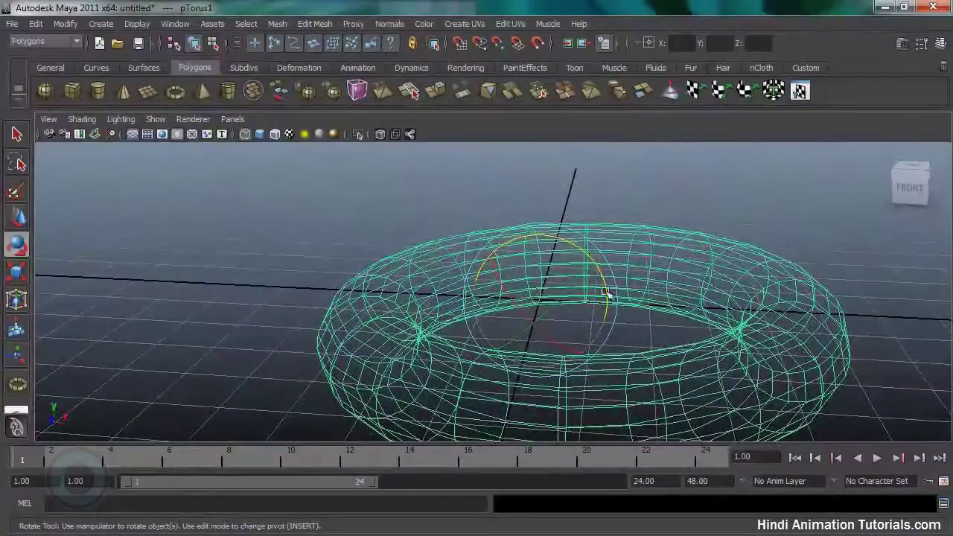
pyautogui.keyDown('alt'); pyautogui.moveTo(728, 242); pyautogui.dragTo(372, 303); pyautogui.keyUp('alt')
pyautogui.press('e')
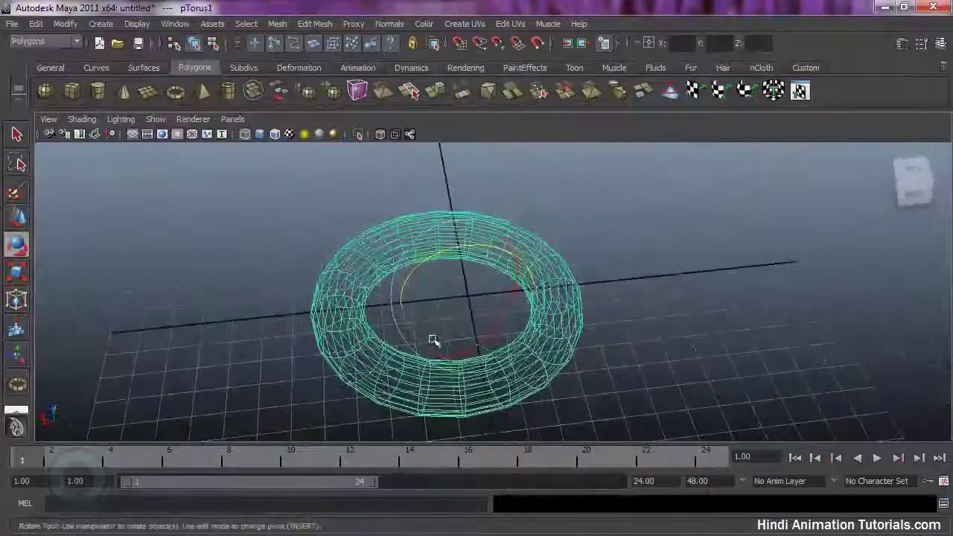
pyautogui.keyDown('alt'); pyautogui.moveTo(433, 339); pyautogui.dragTo(484, 305); pyautogui.keyUp('alt')
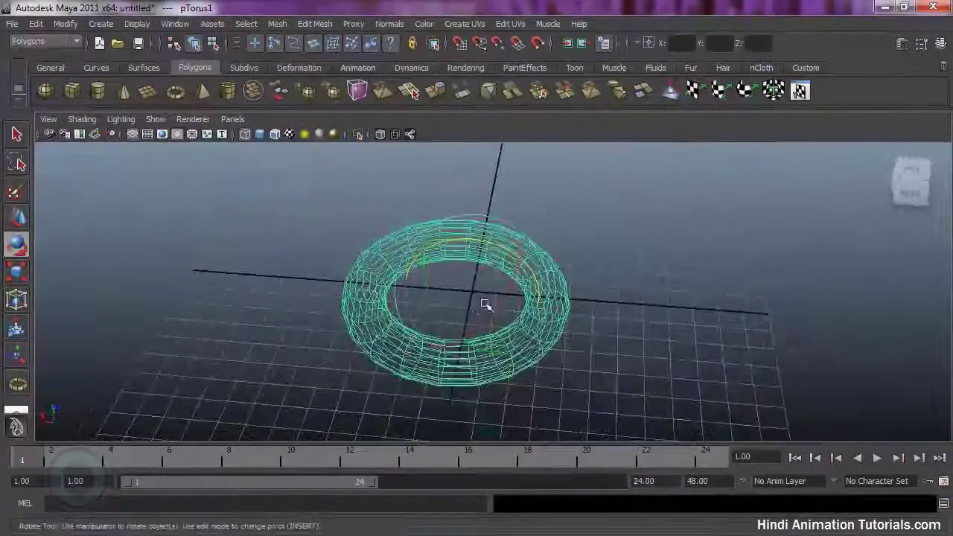
# Step: Center the torus's pivot with the Center Pivot command
pyautogui.keyDown('alt'); pyautogui.moveTo(484, 305); pyautogui.dragTo(401, 344, button='right'); pyautogui.keyUp('alt')
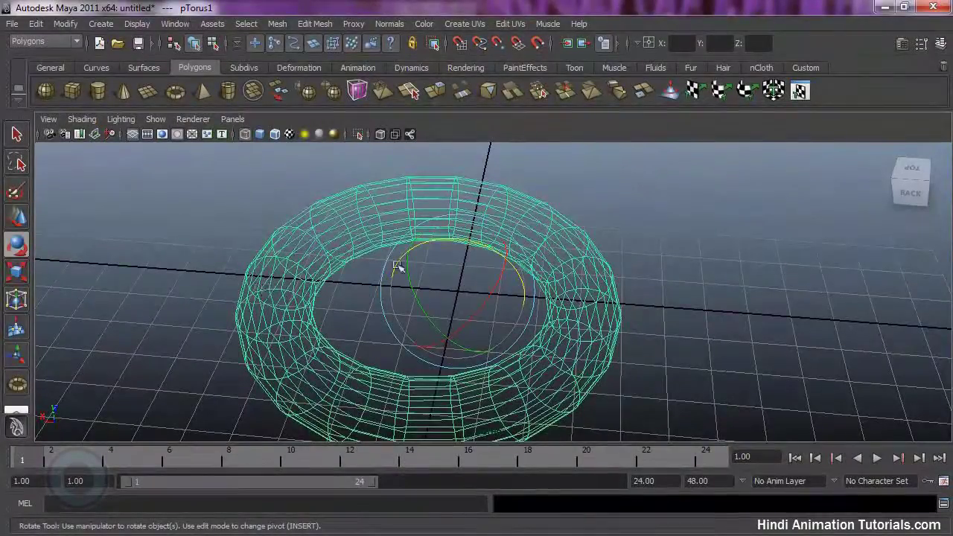
pyautogui.keyDown('alt'); pyautogui.moveTo(396, 268); pyautogui.dragTo(503, 291); pyautogui.keyUp('alt')
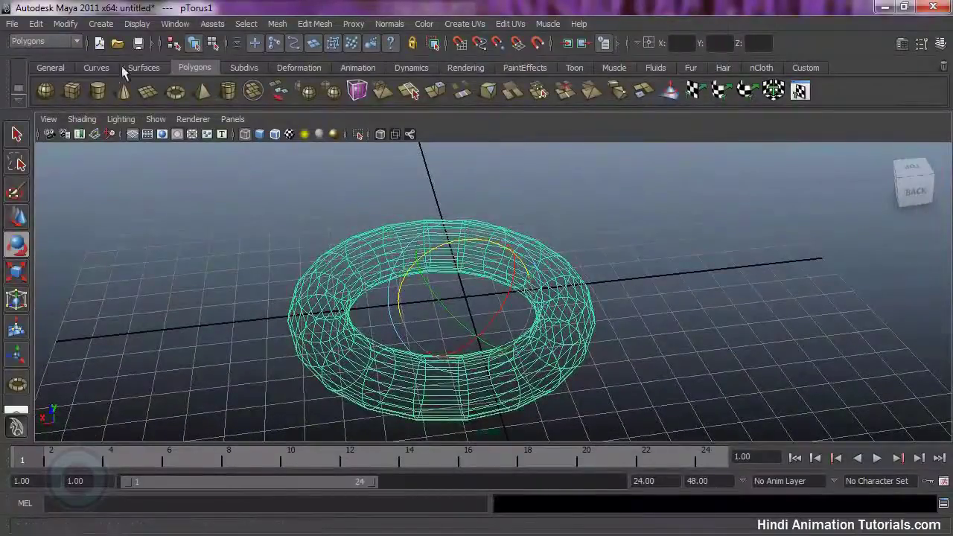
pyautogui.click(65, 25)
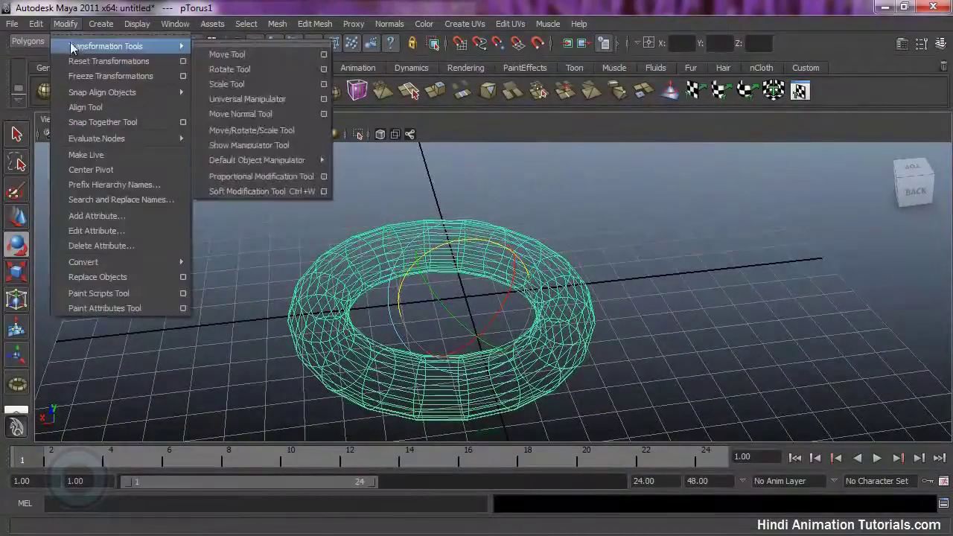
pyautogui.click(93, 171)
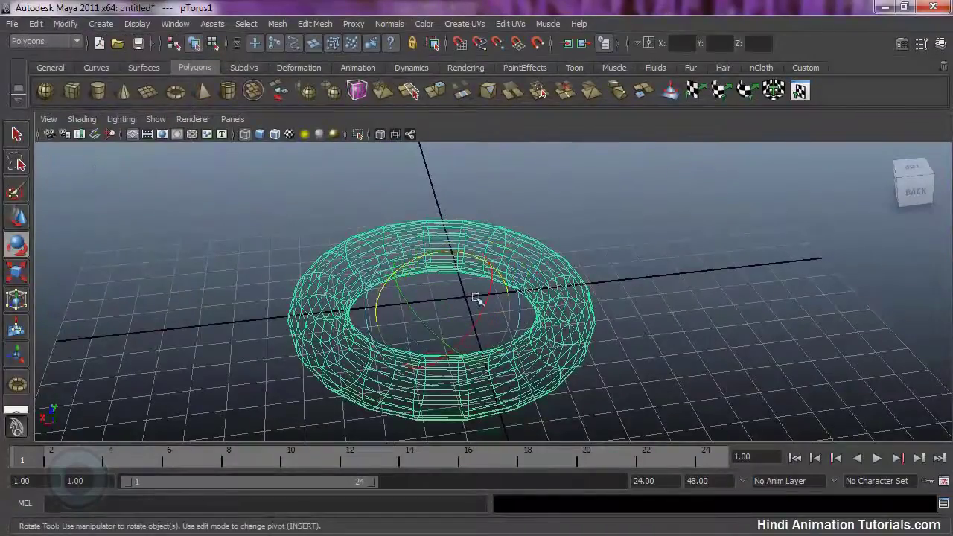
# Step: Move the torus's pivot about 5 units along X into one side of its ring, and leave pivot editing
pyautogui.keyDown('alt'); pyautogui.moveTo(477, 298); pyautogui.dragTo(384, 309); pyautogui.keyUp('alt')
pyautogui.press('Insert')
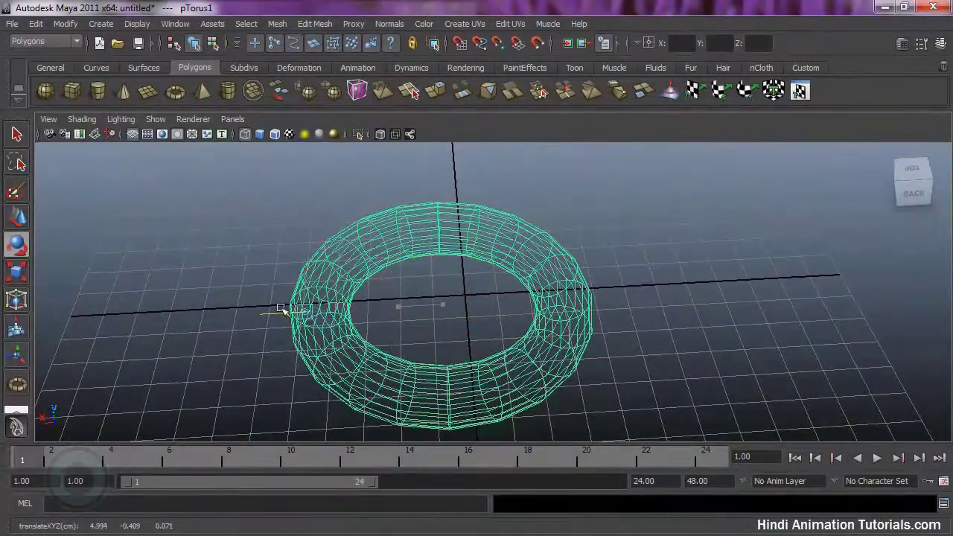
pyautogui.keyDown('alt'); pyautogui.moveTo(359, 321); pyautogui.dragTo(353, 321); pyautogui.keyUp('alt')
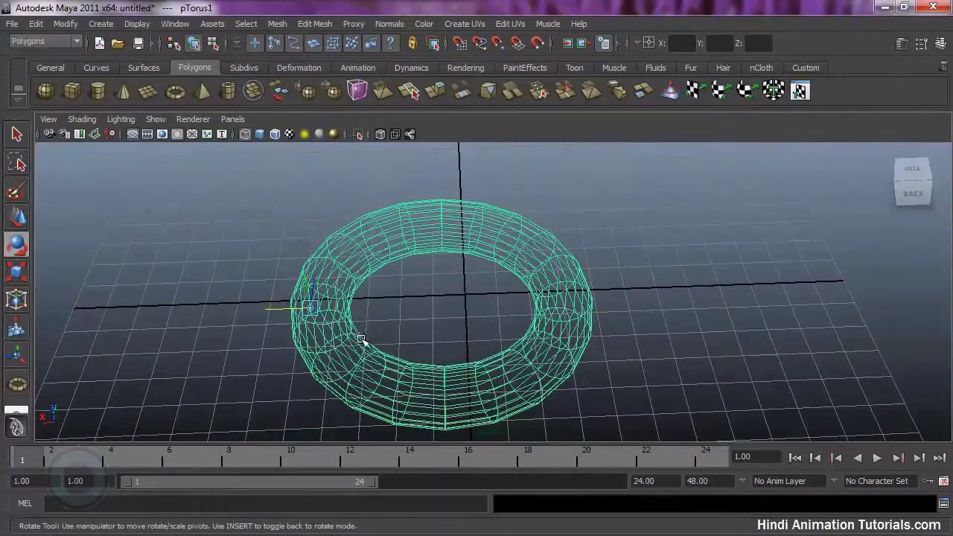
pyautogui.press('Insert')
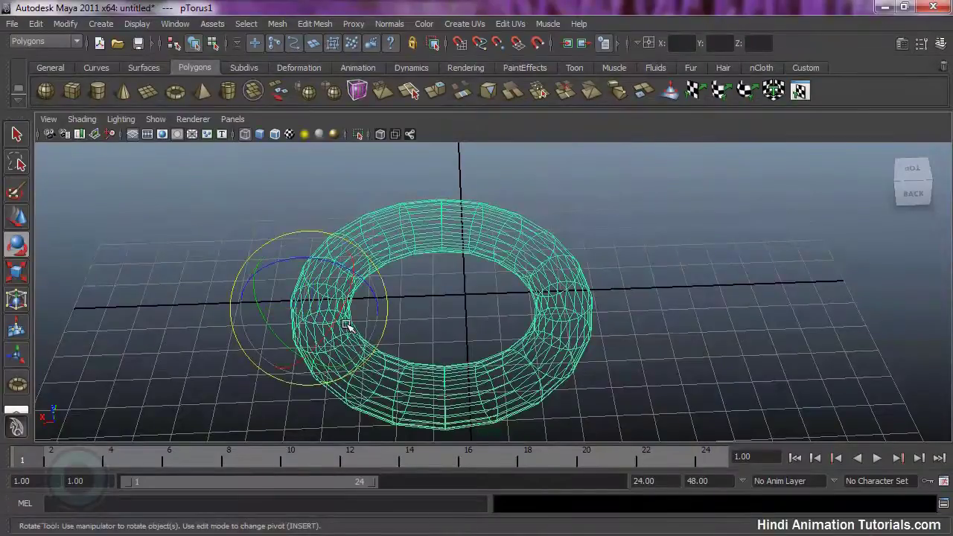
# Step: Scale the torus down uniformly about its offset pivot with the Scale tool
pyautogui.press('r')
pyautogui.moveTo(312, 314); pyautogui.dragTo(451, 342)
pyautogui.moveTo(451, 342)
pyautogui.keyDown('alt'); pyautogui.mouseDown(button='right')
pyautogui.moveTo(421, 327)
pyautogui.moveTo(446, 344)
pyautogui.mouseUp(button='right'); pyautogui.keyUp('alt')
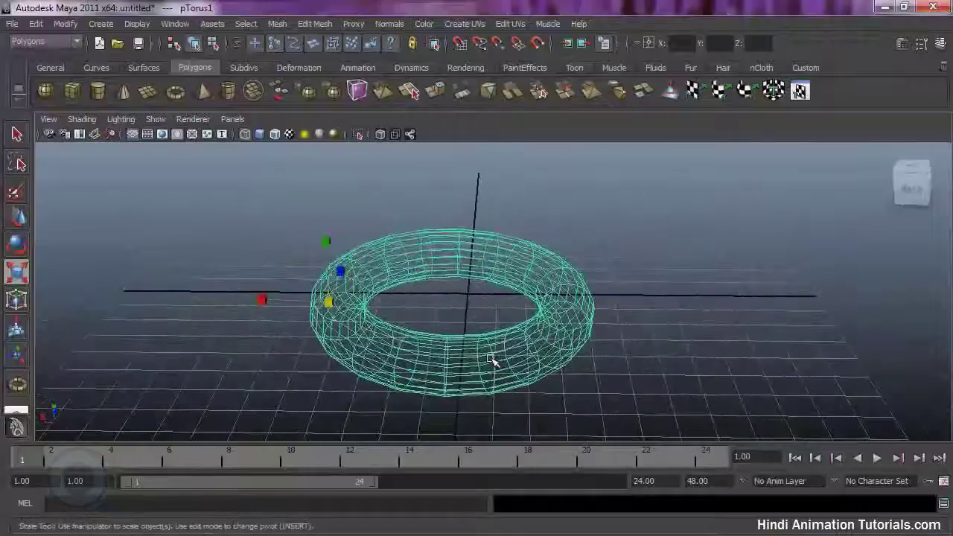
pyautogui.keyDown('alt'); pyautogui.moveTo(446, 344); pyautogui.dragTo(304, 311); pyautogui.keyUp('alt')
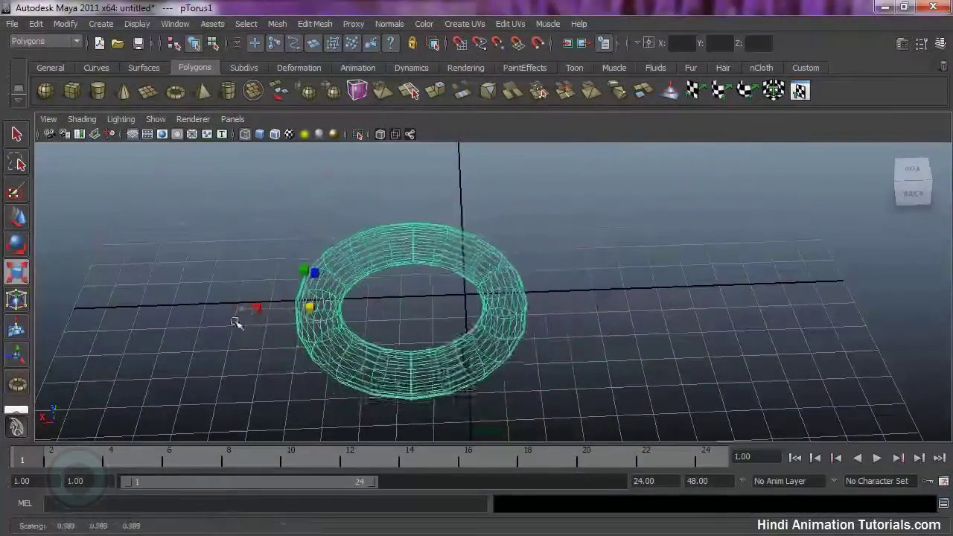
pyautogui.moveTo(236, 322); pyautogui.dragTo(149, 339)
pyautogui.moveTo(82, 354); pyautogui.dragTo(47, 365)
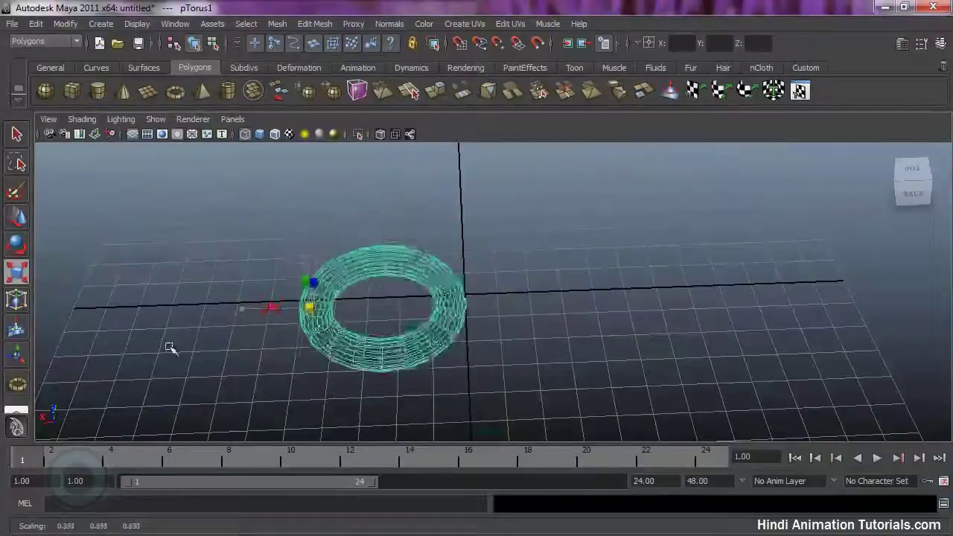